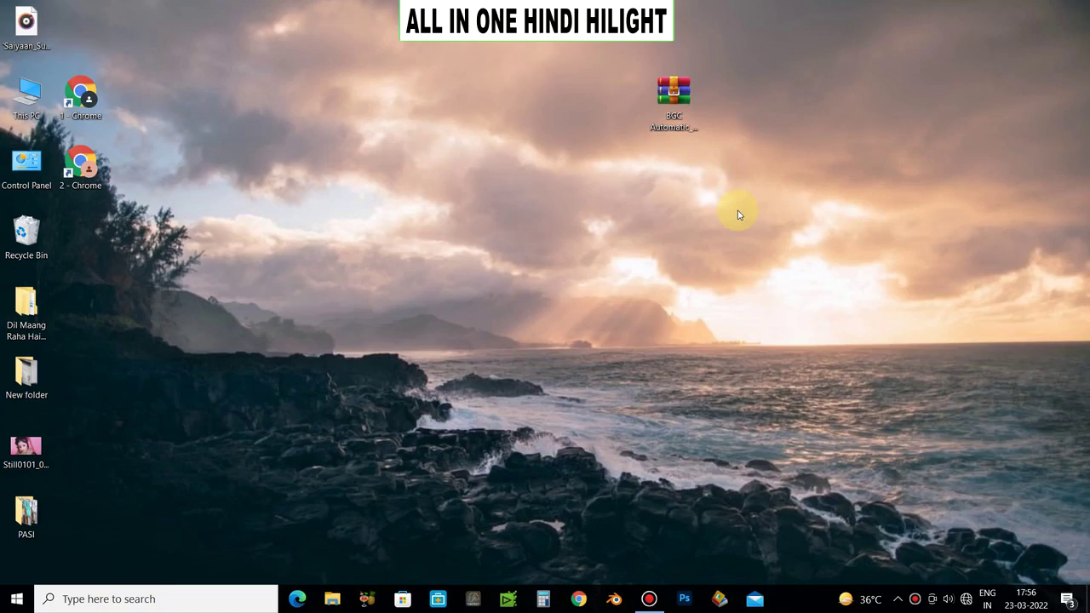
Move the BGC Automatic_Export_Action archive to a clear spot on the desktop and select it.
left_click_drag(674, 94, 432, 109)
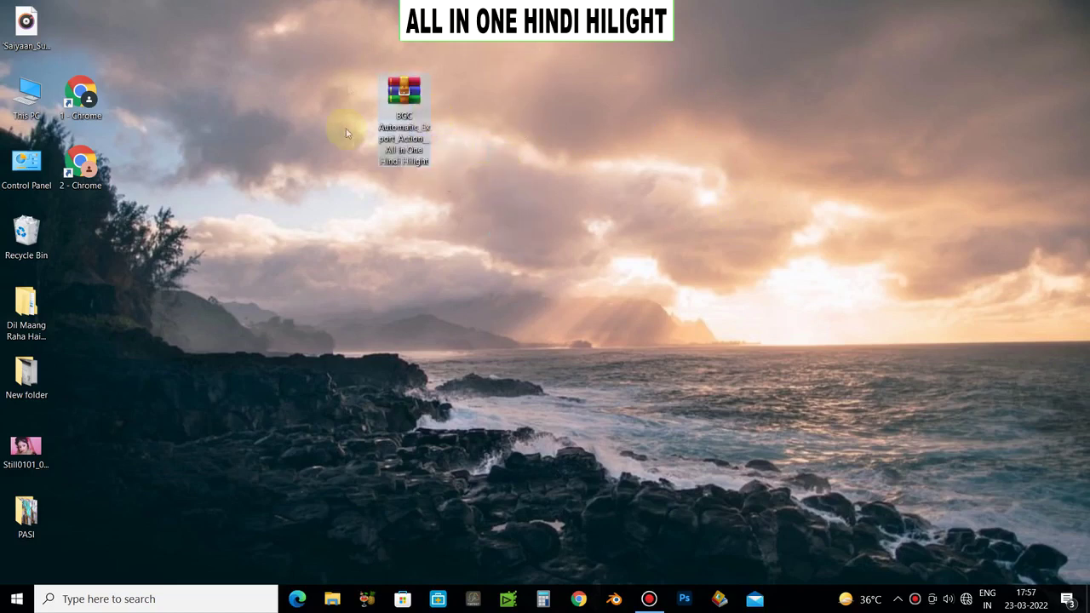
left_click_drag(404, 90, 459, 89)
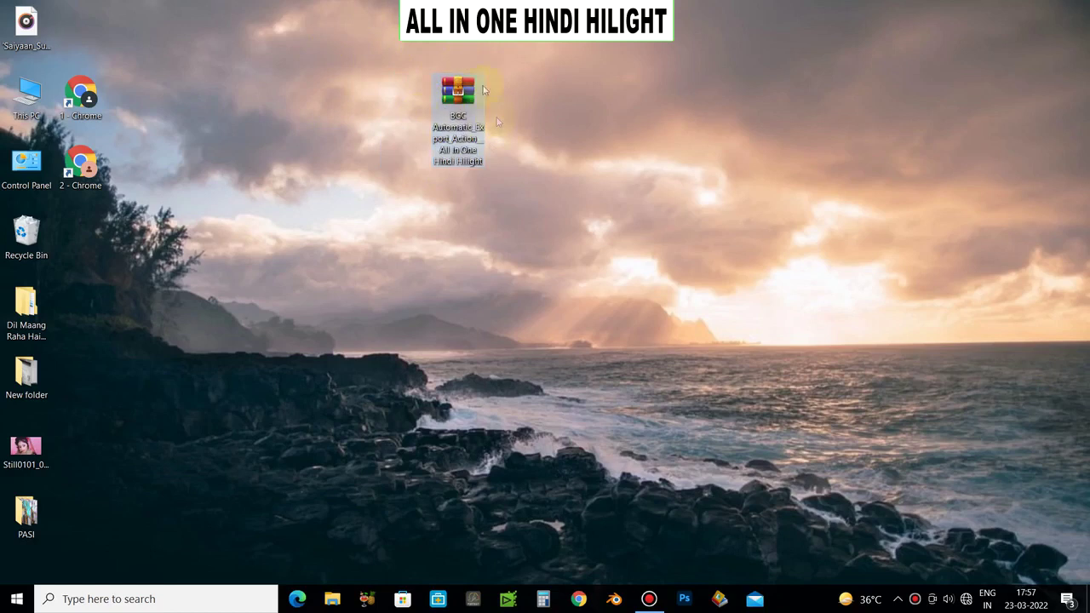
left_click_drag(417, 55, 577, 242)
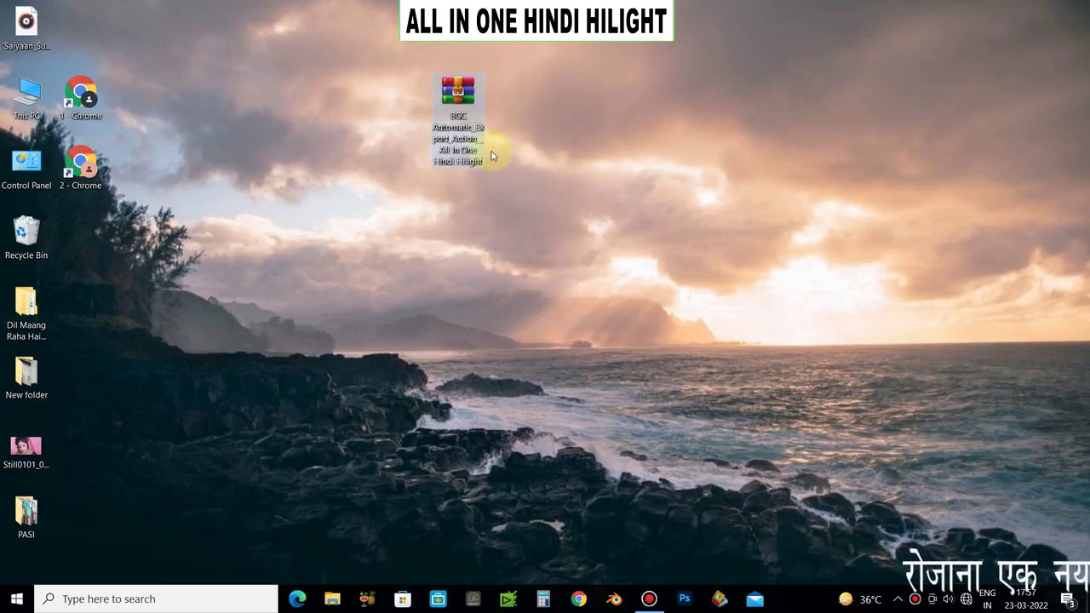
Check the file properties of the BGC Automatic_Export_Action archive on the desktop.
right_click(466, 131)
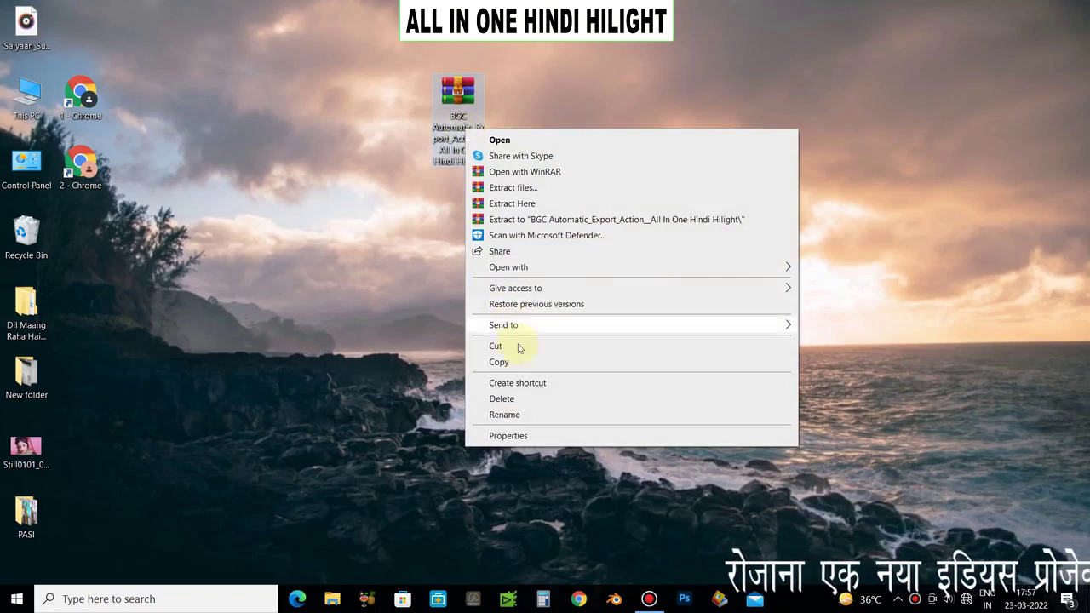
left_click(509, 436)
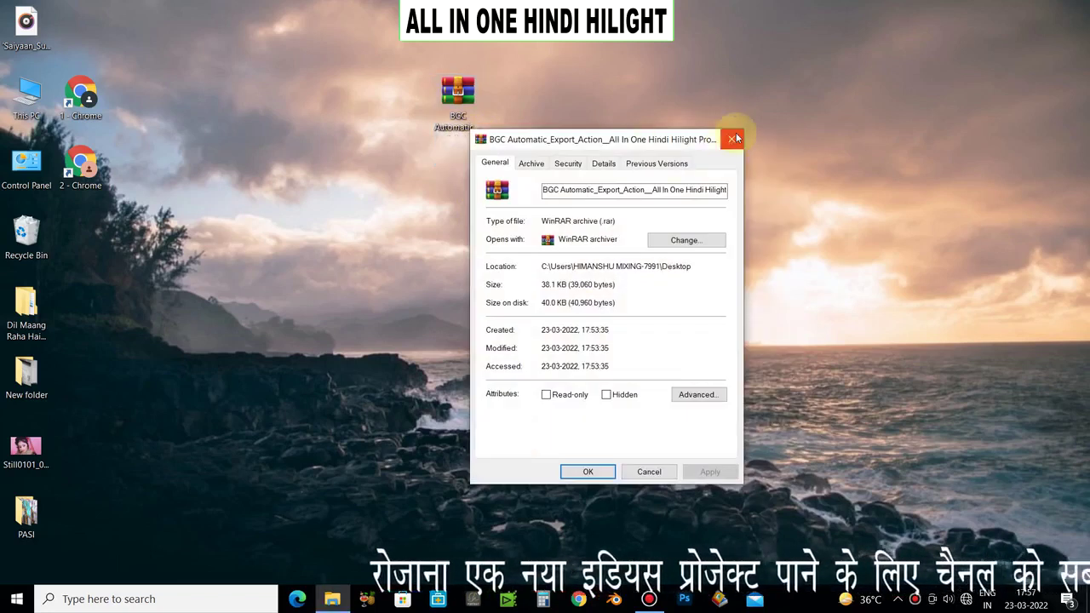
left_click(737, 138)
left_click_drag(558, 74, 372, 227)
left_click_drag(372, 15, 571, 239)
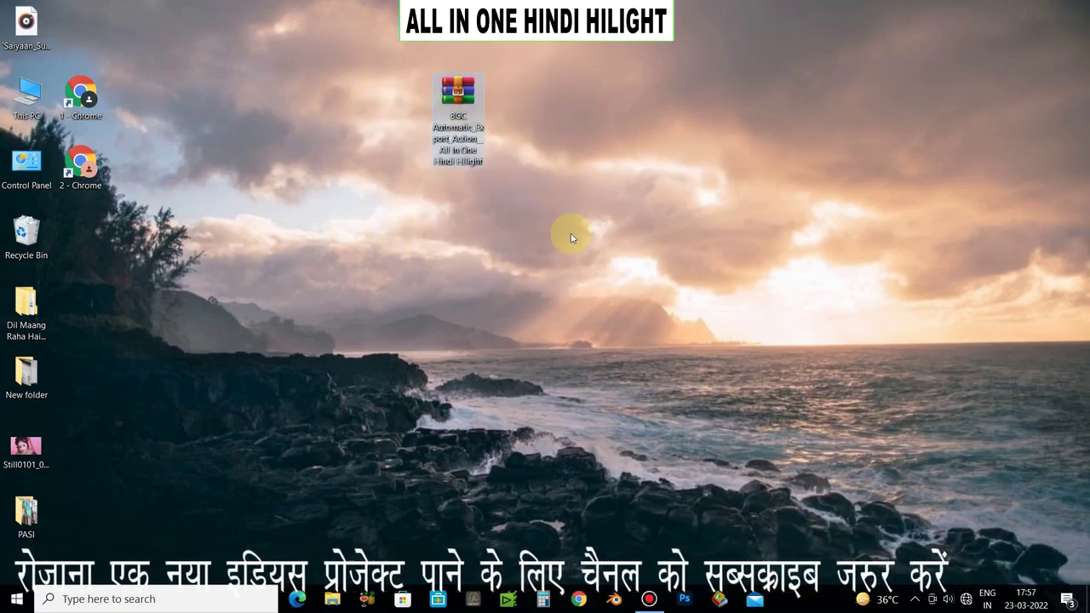
Extract the BGC Automatic_Export_Action archive to the desktop, entering the archive password.
double_click(479, 140)
type("*******")
left_click(493, 419)
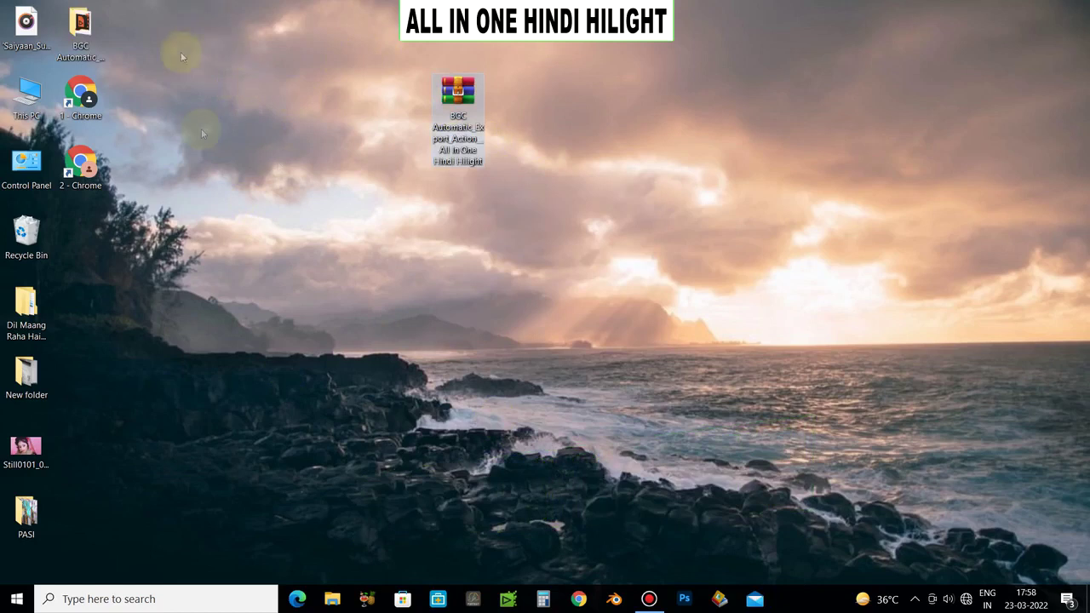
Set the archive aside on the desktop and examine the contents of the extracted BGC Automatic_Export_Action folder.
left_click_drag(460, 100, 404, 27)
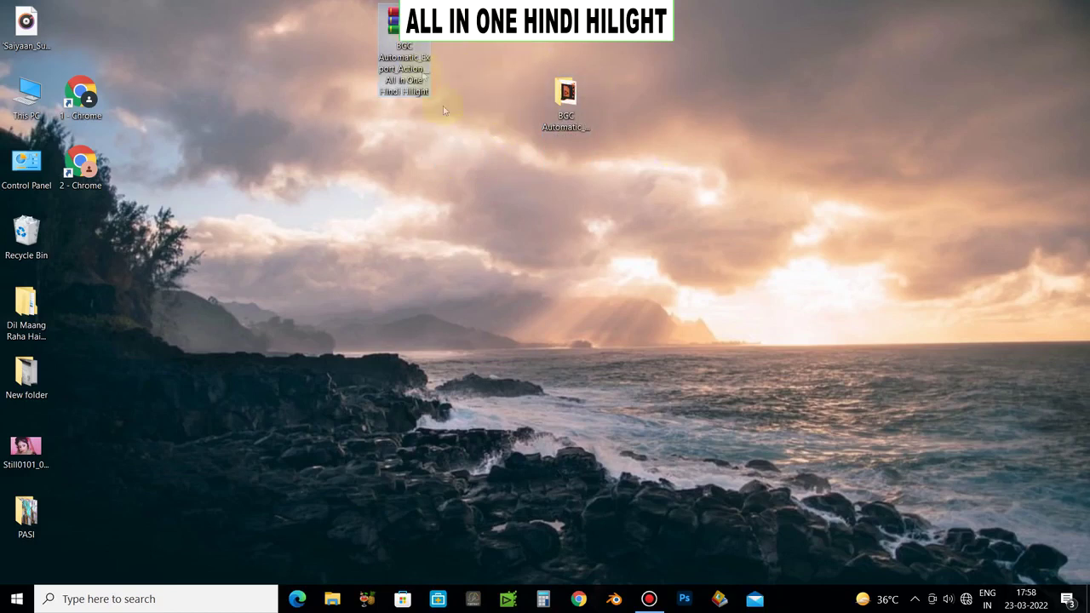
left_click(569, 91)
double_click(569, 91)
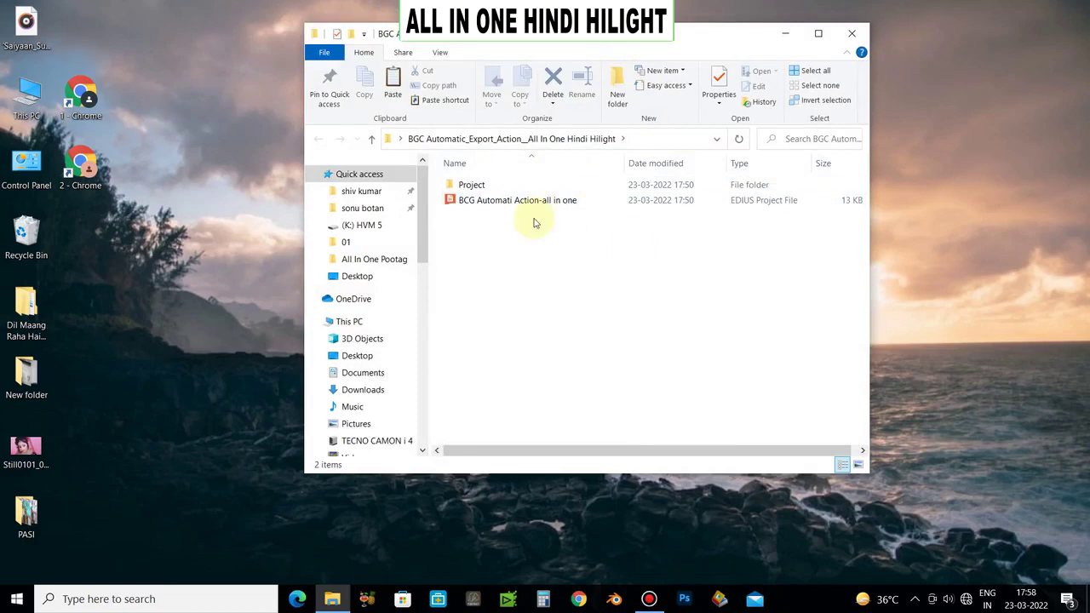
left_click(852, 33)
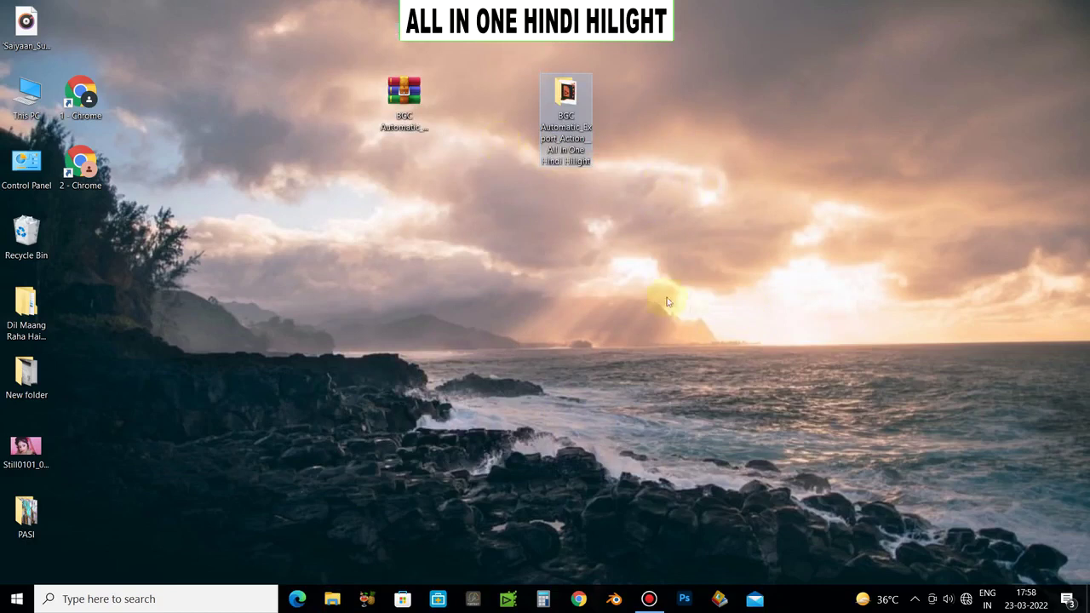
Launch EDIUS and dismiss the Titler error to reach the Start Project window.
left_click(518, 601)
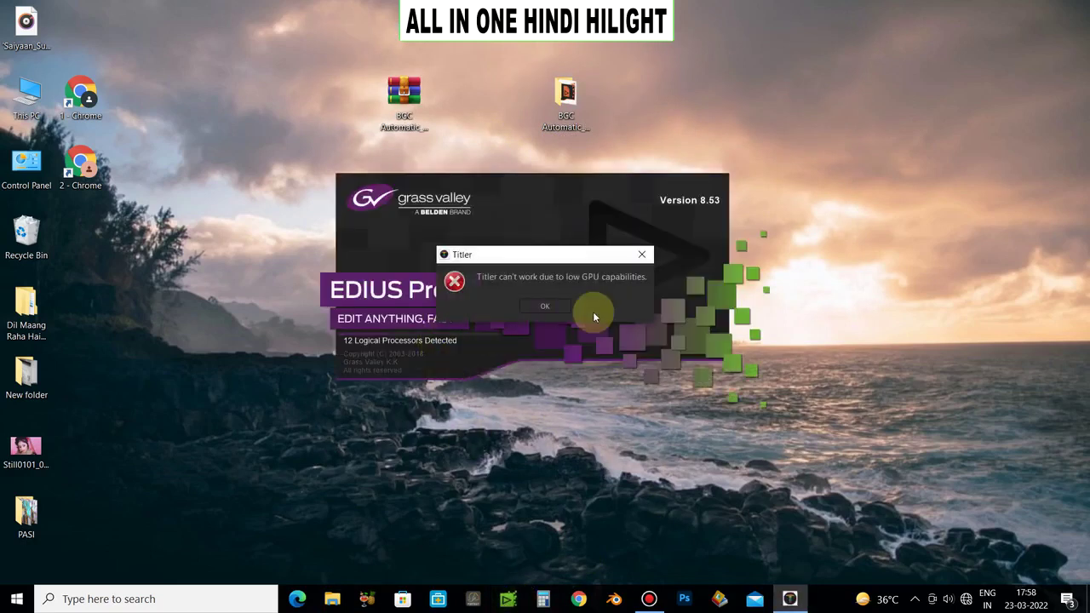
left_click(563, 309)
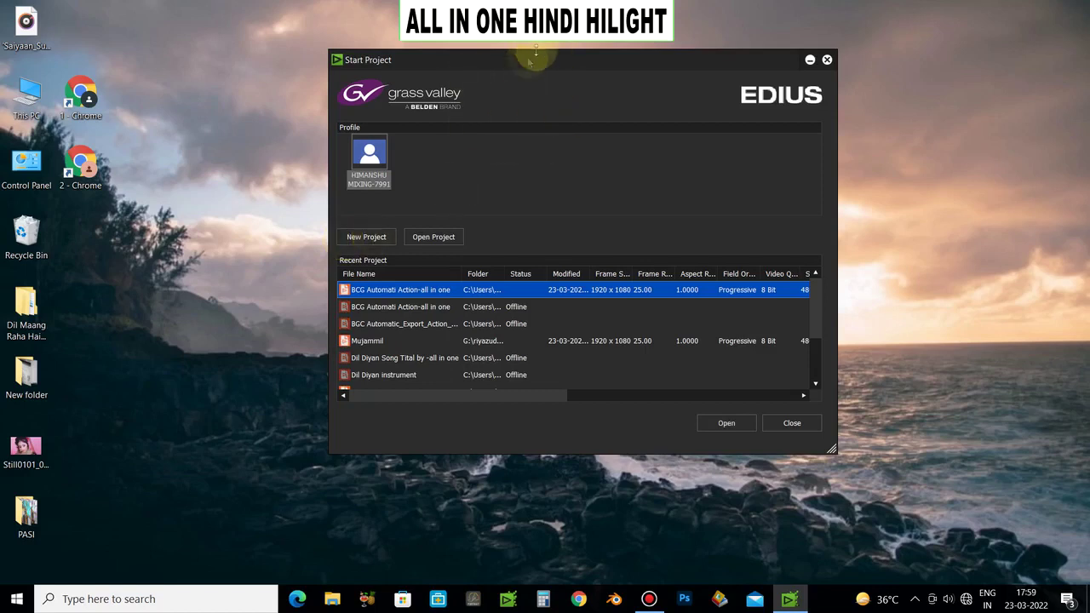
left_click_drag(550, 64, 518, 69)
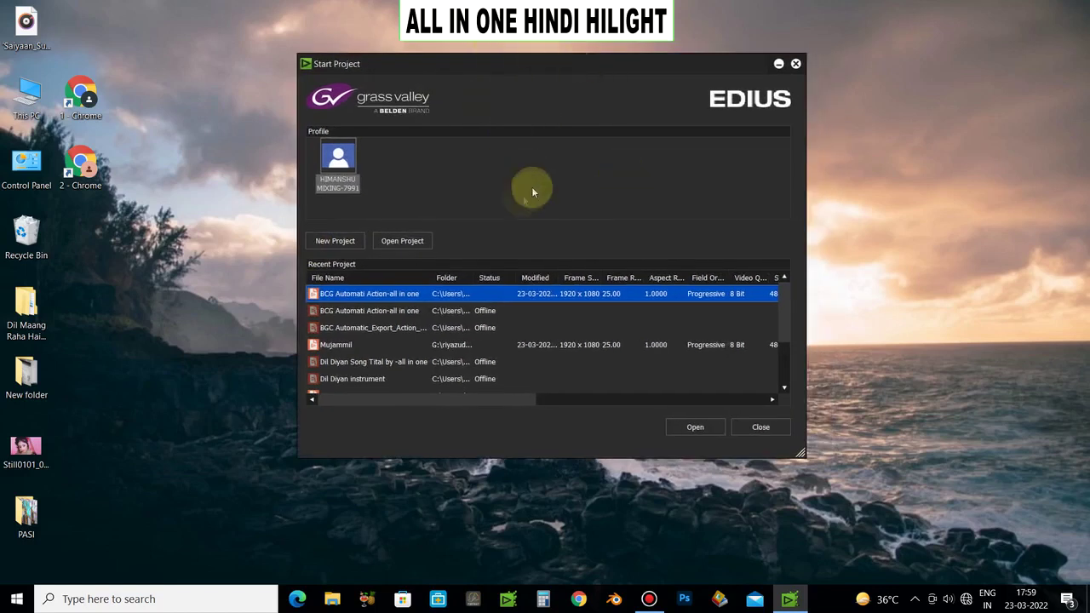
Open the project BCG Automati Action-all in one from the extracted BGC Automatic_Export_Action folder on the desktop.
left_click(399, 241)
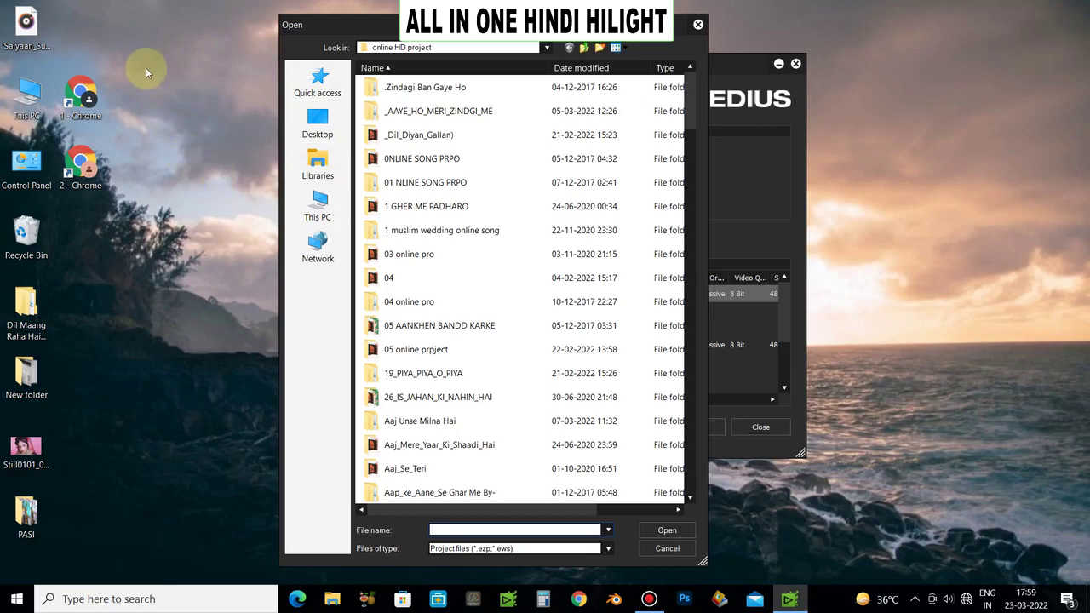
left_click_drag(388, 28, 376, 24)
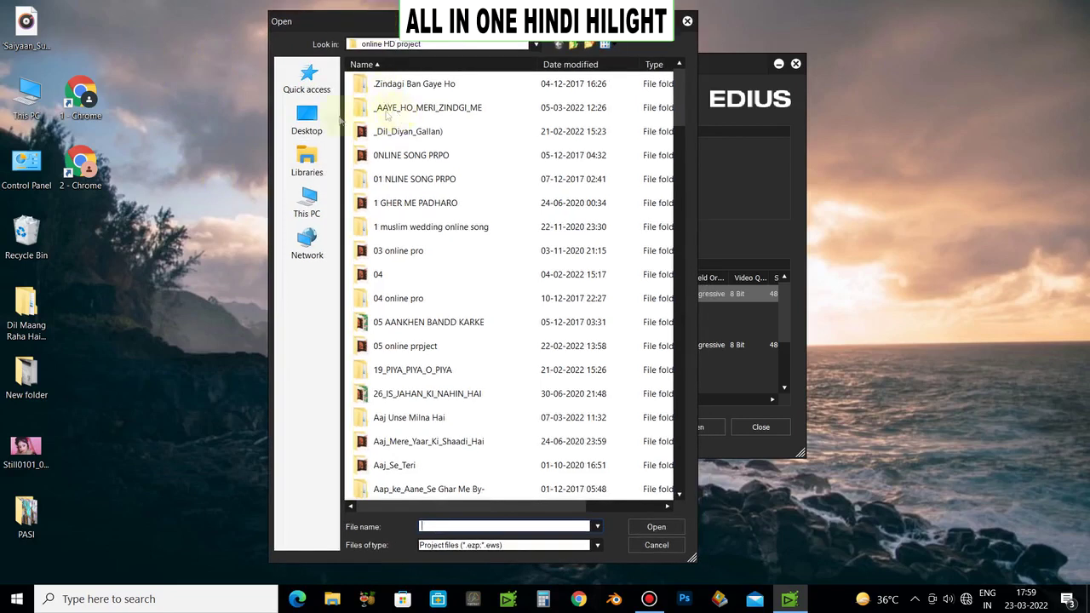
left_click(307, 120)
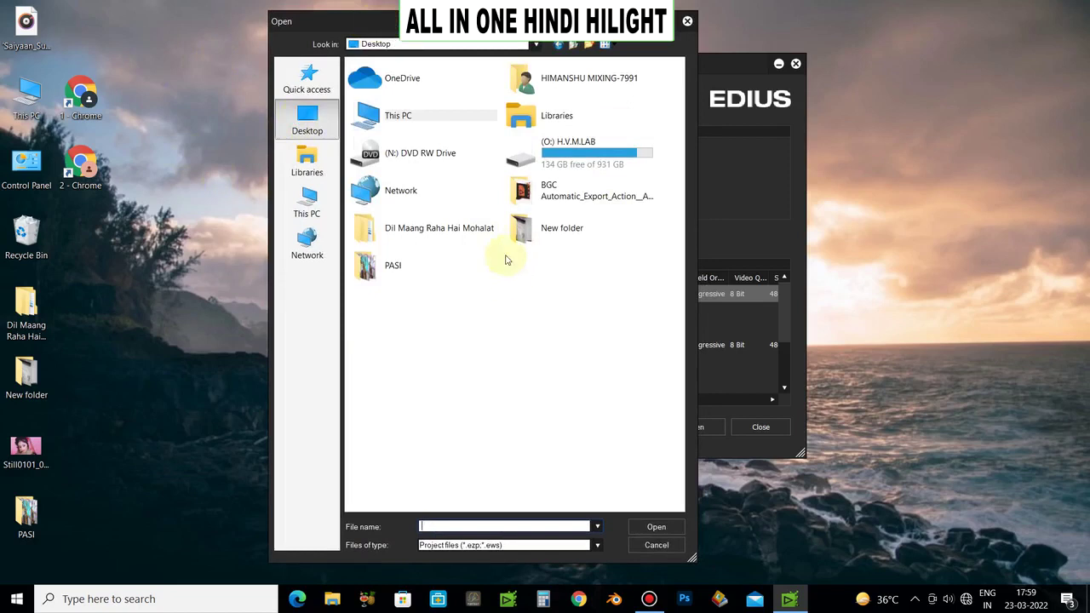
double_click(613, 197)
left_click(432, 94)
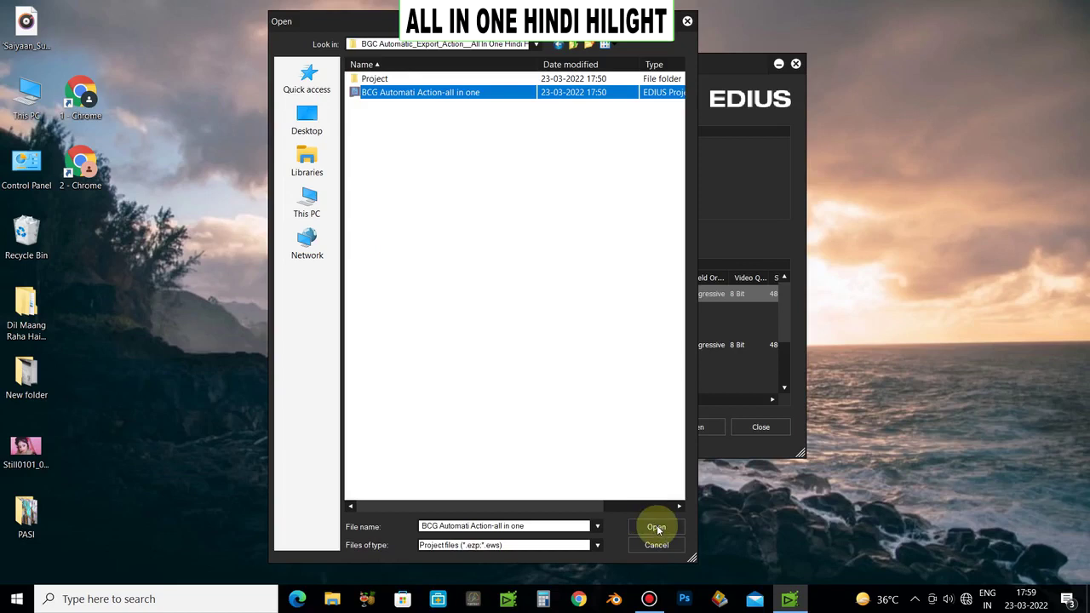
left_click(656, 527)
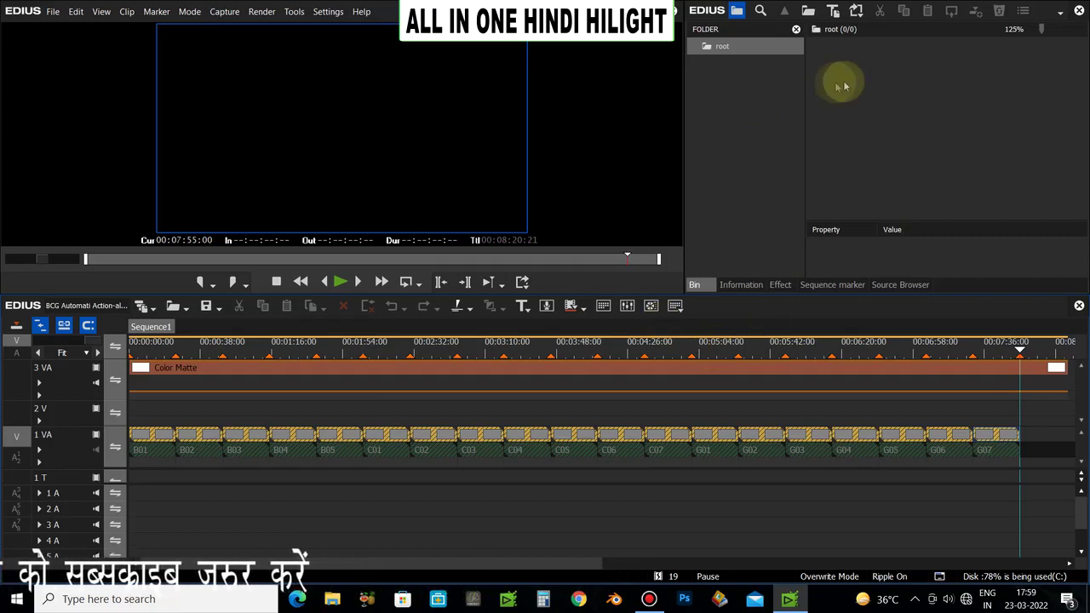
Import the Still0101_00000 image into the bin and place it on track 2 V above the B01 segment.
key("ctrl+t")
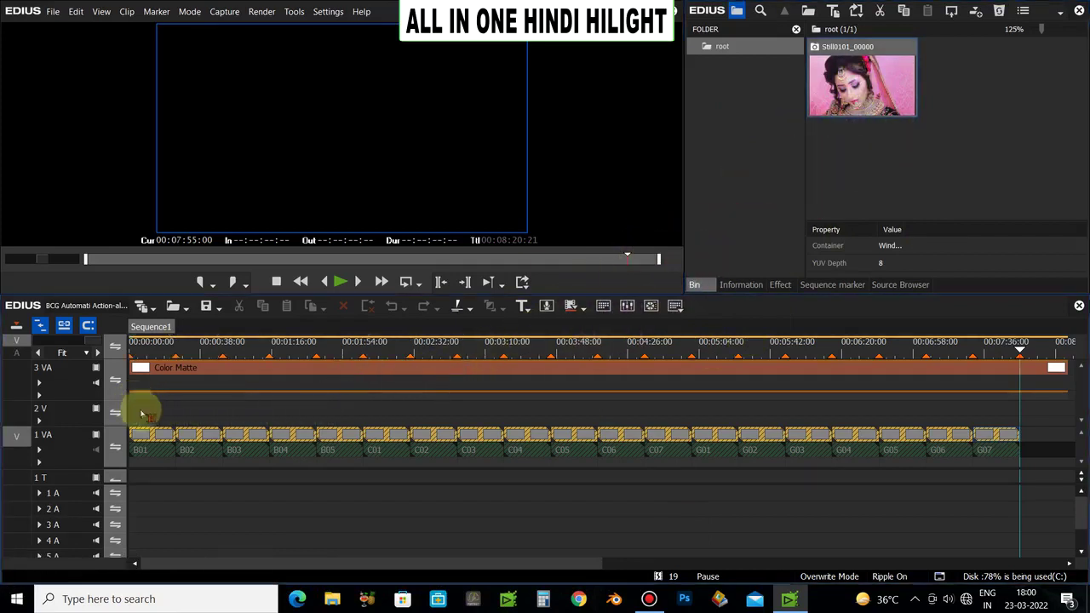
left_click_drag(143, 415, 176, 409)
left_click(178, 352)
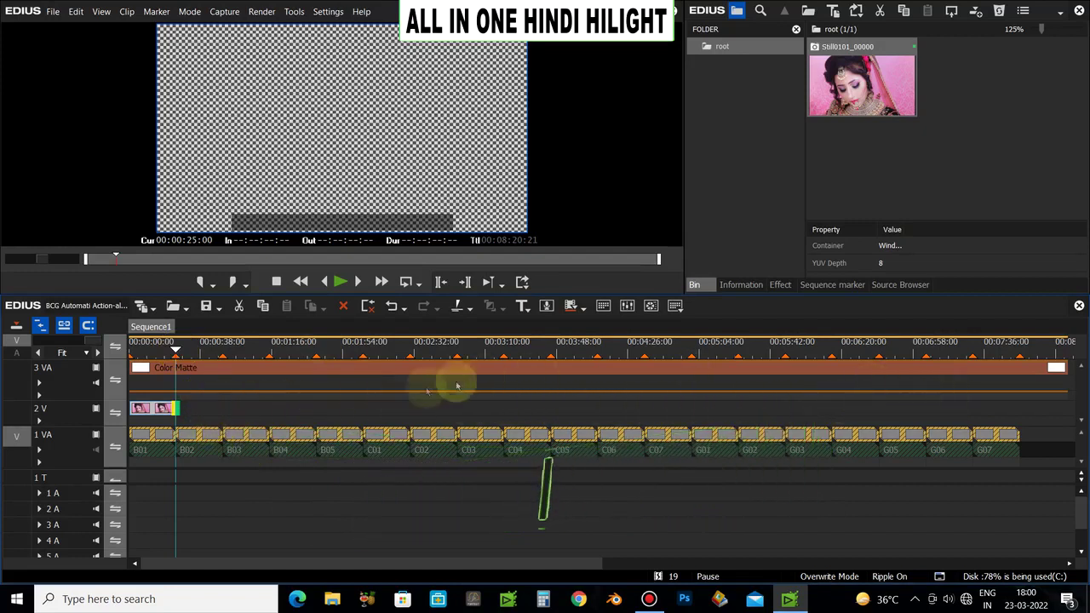
Preview the frame at 00:00:16:17 with the Color Matte video on track 3 VA muted and unmuted.
left_click(213, 369)
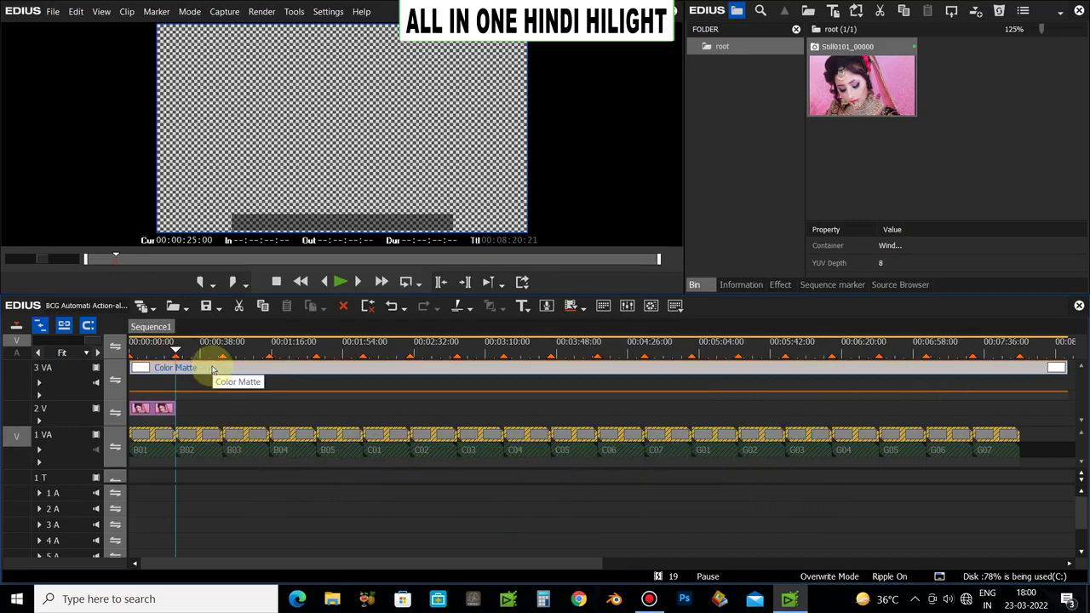
left_click(161, 351)
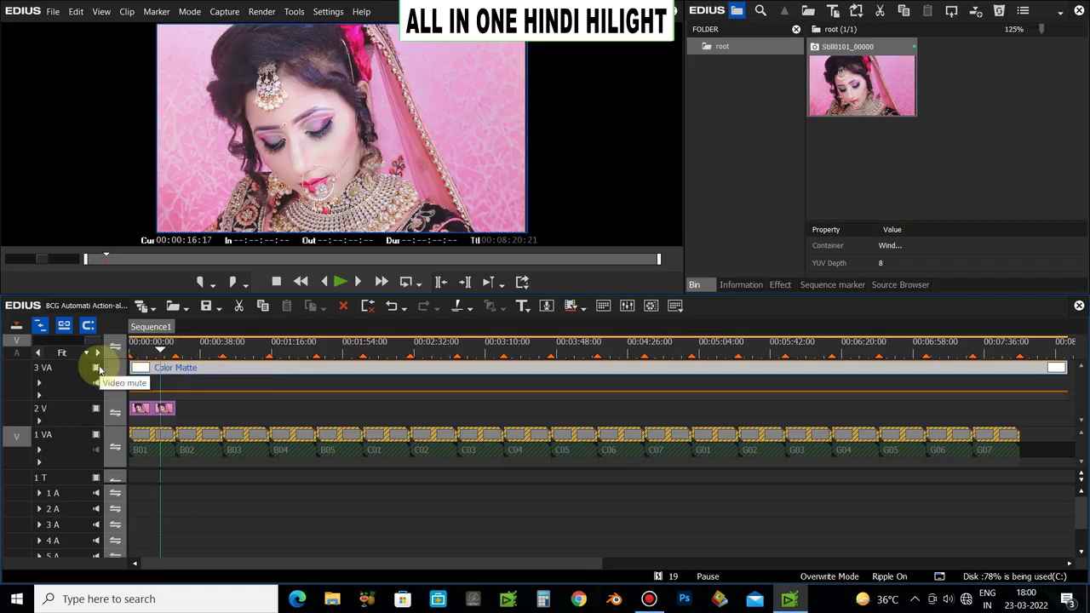
left_click(99, 369)
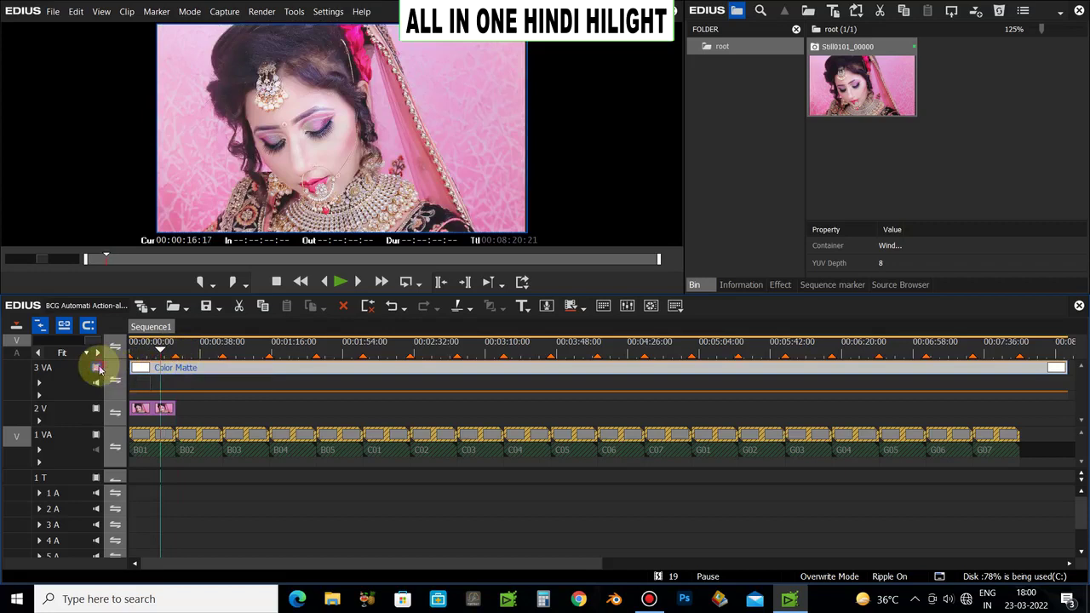
left_click(99, 369)
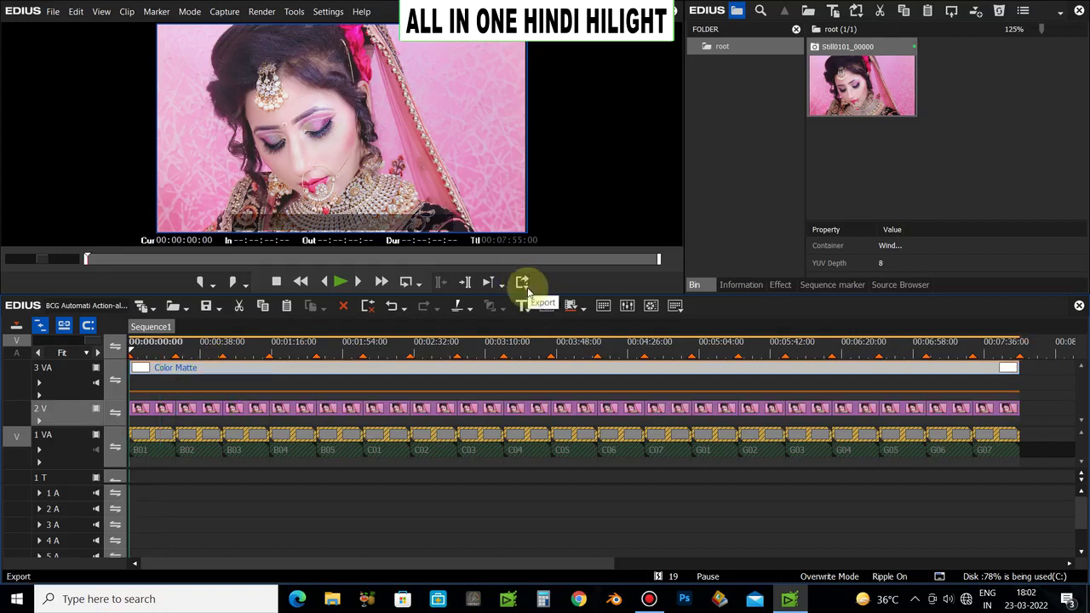
Batch export all listed Sequence1 segments as H.264/AVC, overwriting existing files and answering No to clip restoration.
left_click(523, 284)
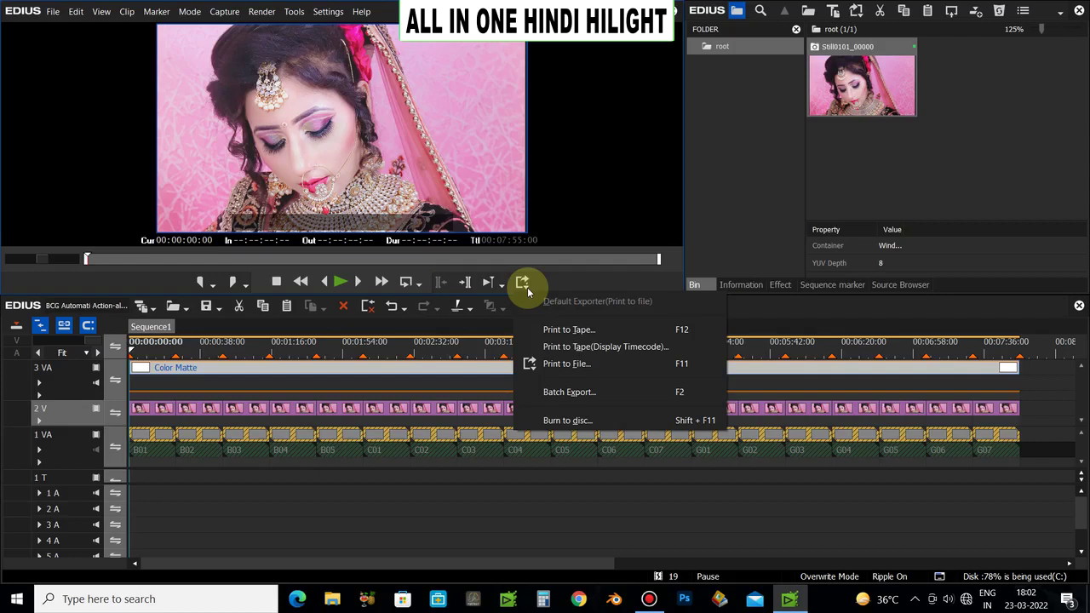
left_click(584, 393)
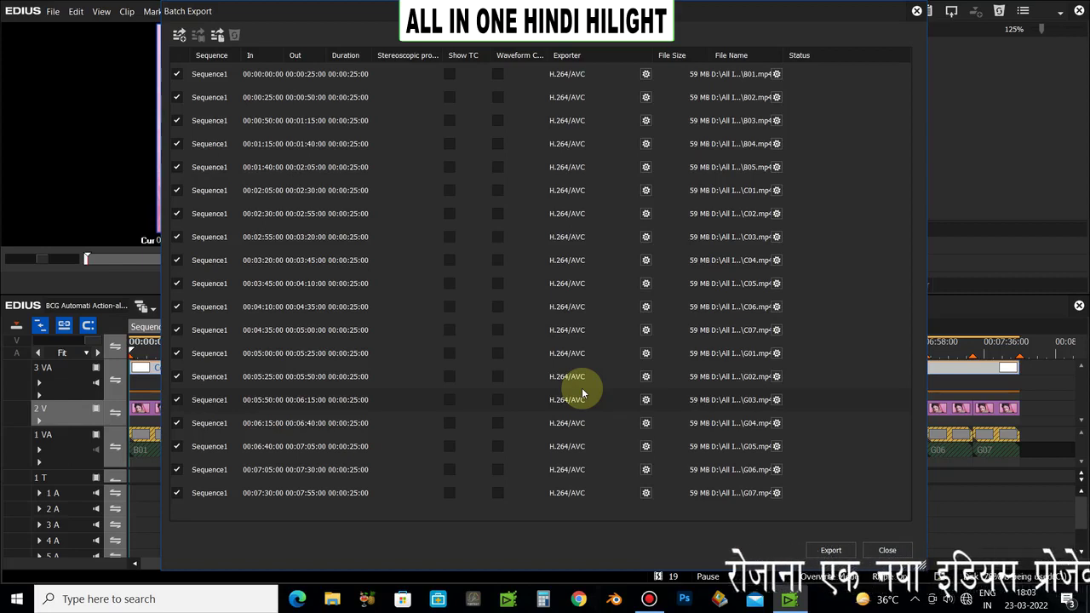
left_click(832, 552)
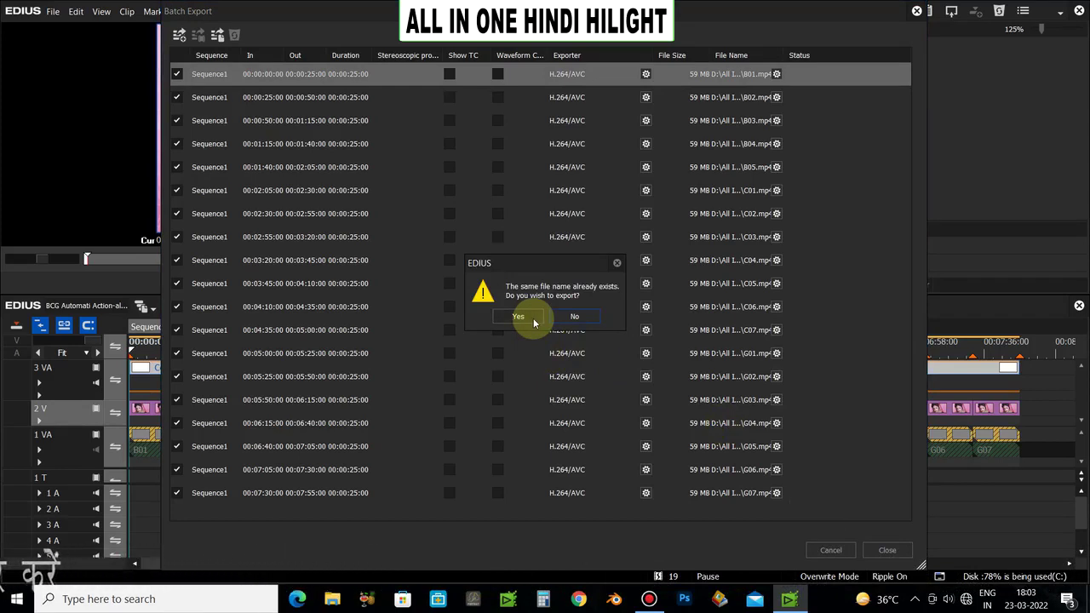
left_click(533, 319)
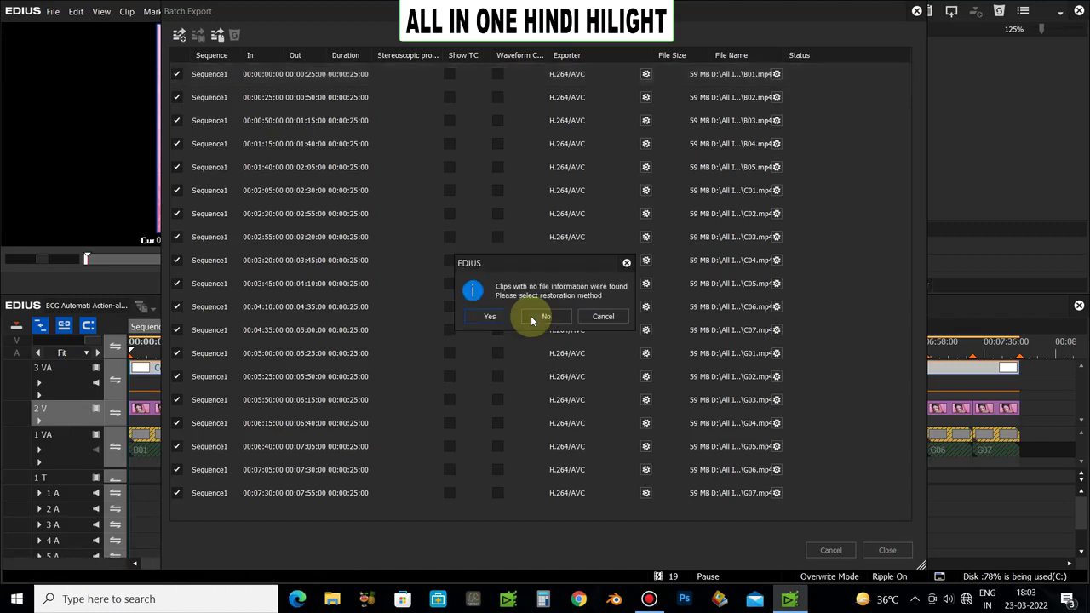
left_click(542, 317)
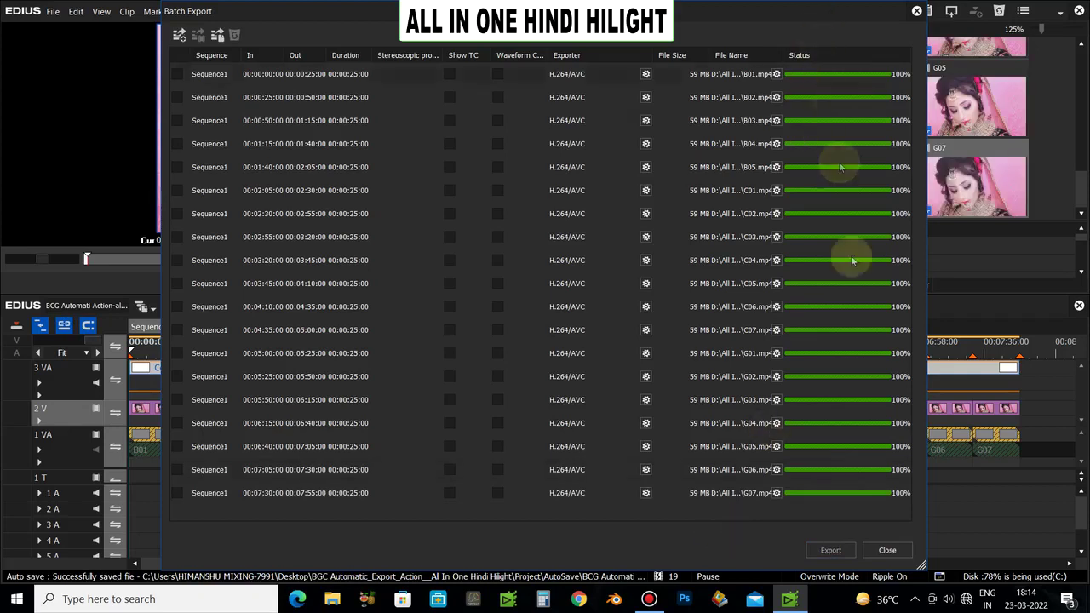
left_click(887, 550)
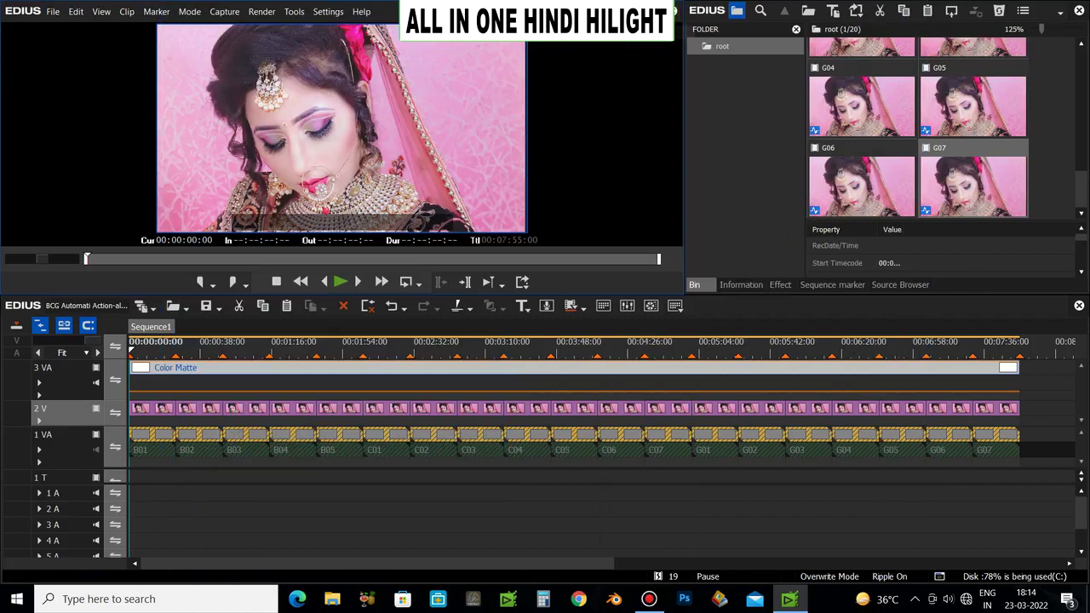
Minimize the editor and open the export folder All In One Pootag on drive D: in File Explorer.
left_click(675, 11)
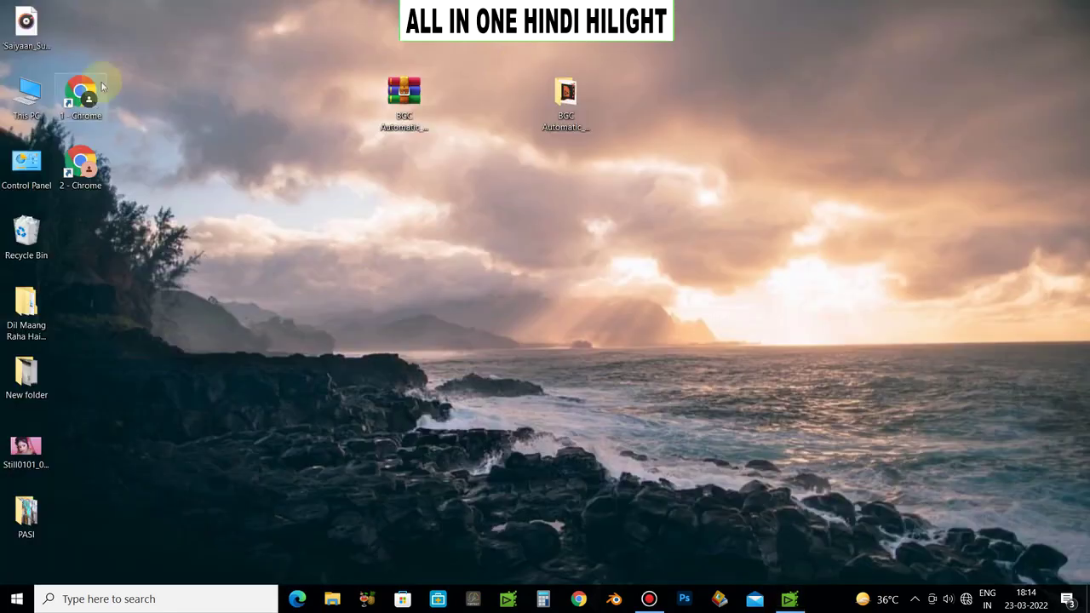
key("super+e")
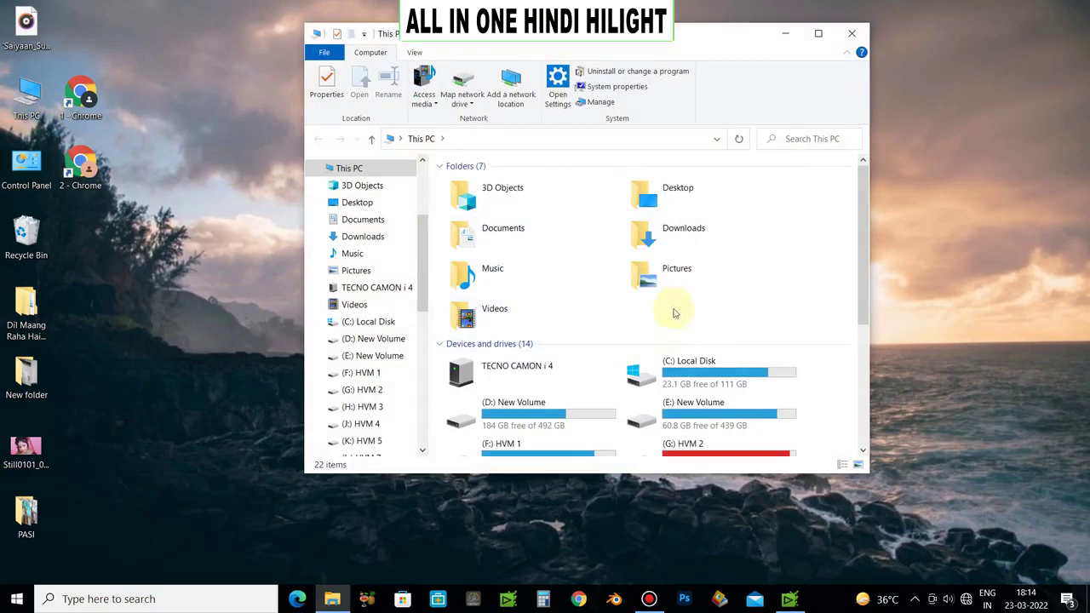
double_click(536, 413)
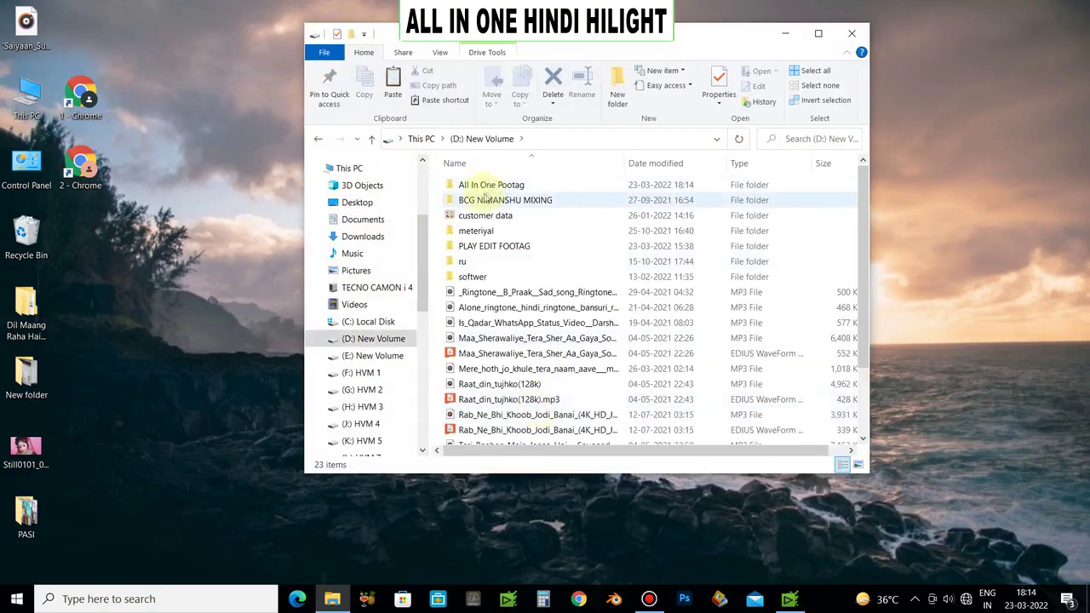
double_click(483, 186)
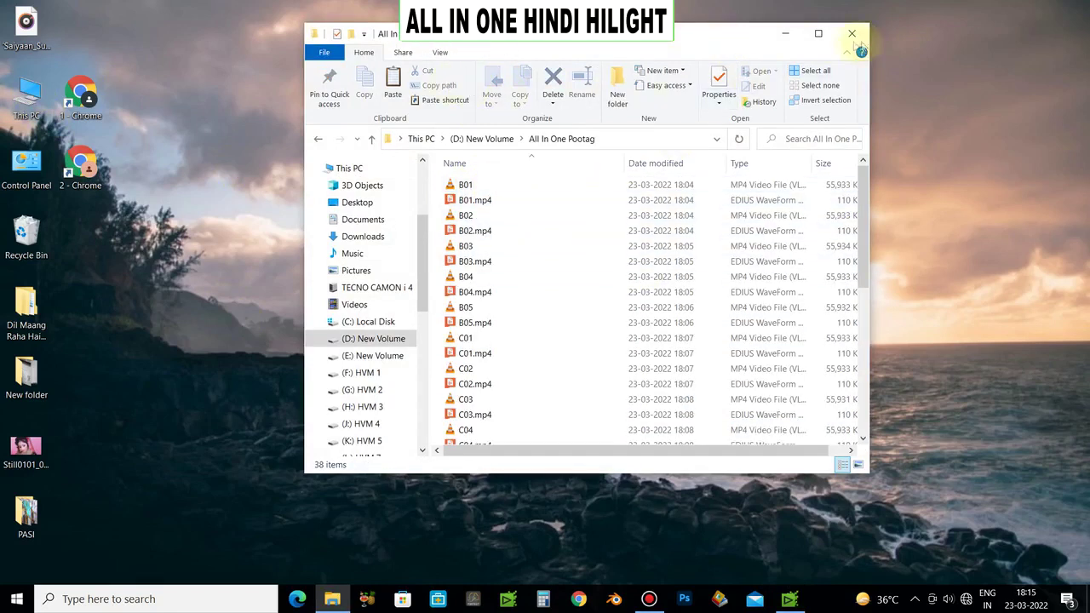
Show the exported files as large icons in a maximized window and play the G03 video to check it.
left_click(816, 36)
left_click(136, 25)
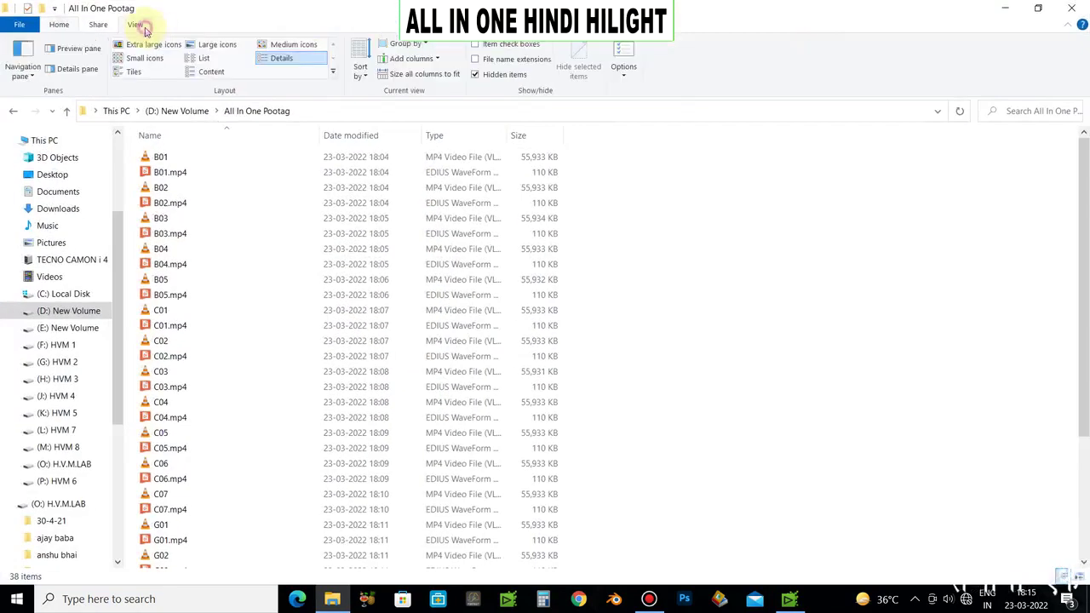
left_click(209, 44)
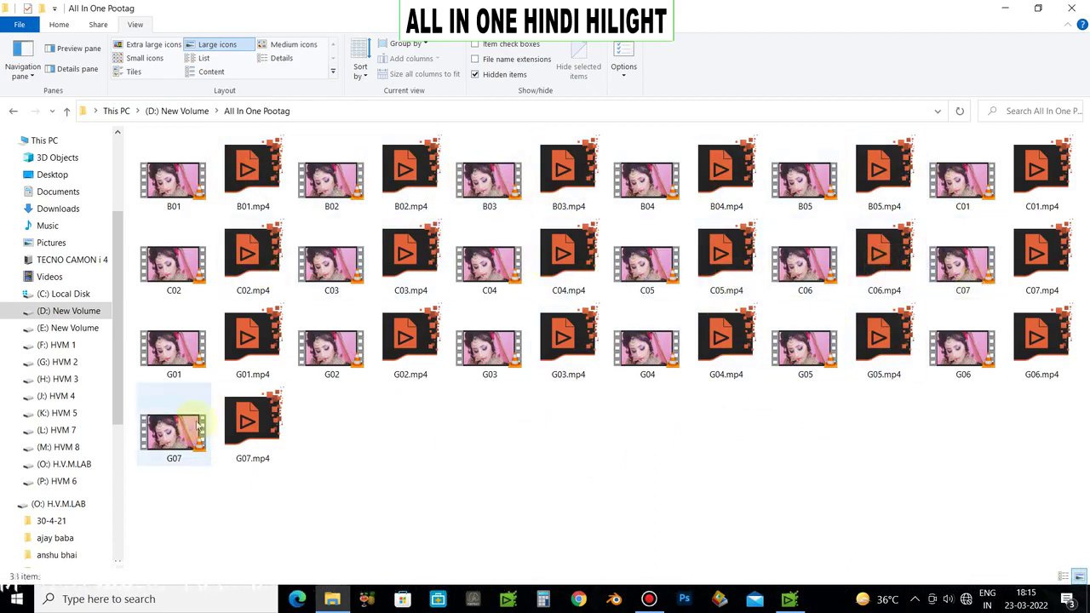
double_click(520, 336)
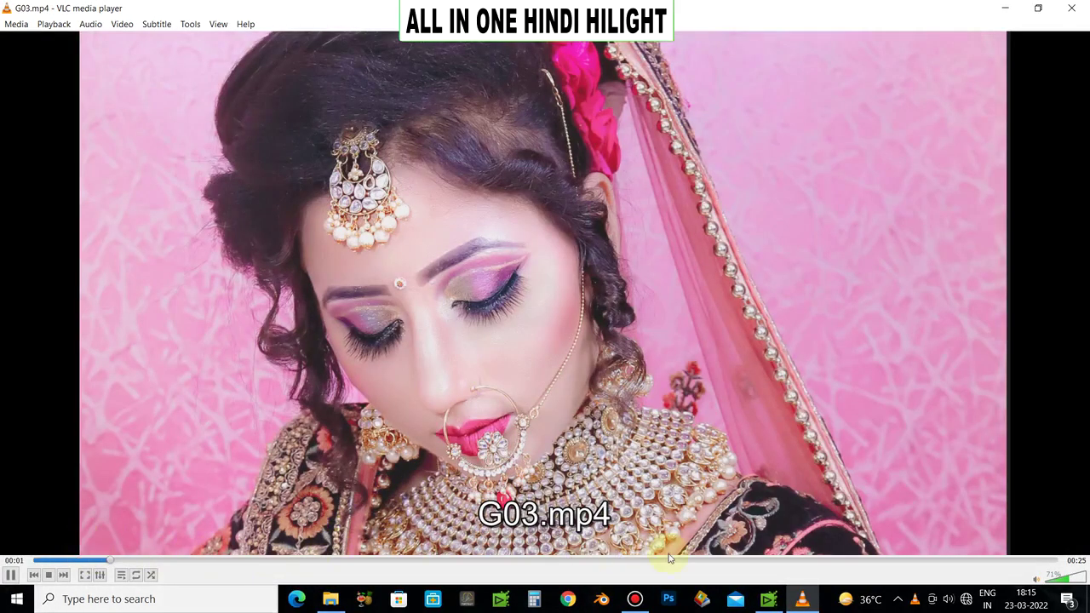
left_click(1075, 10)
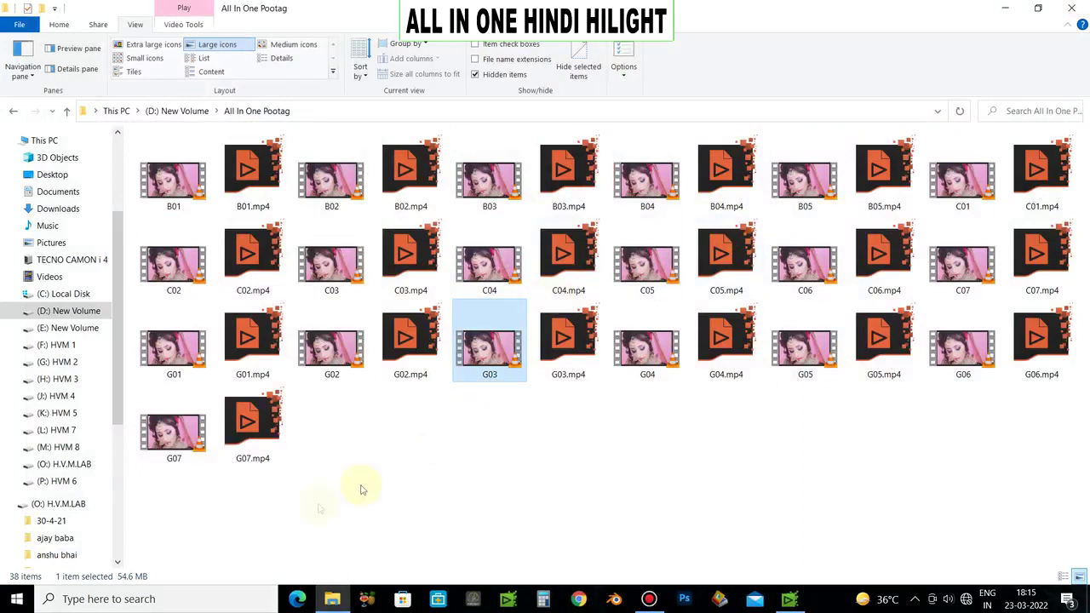